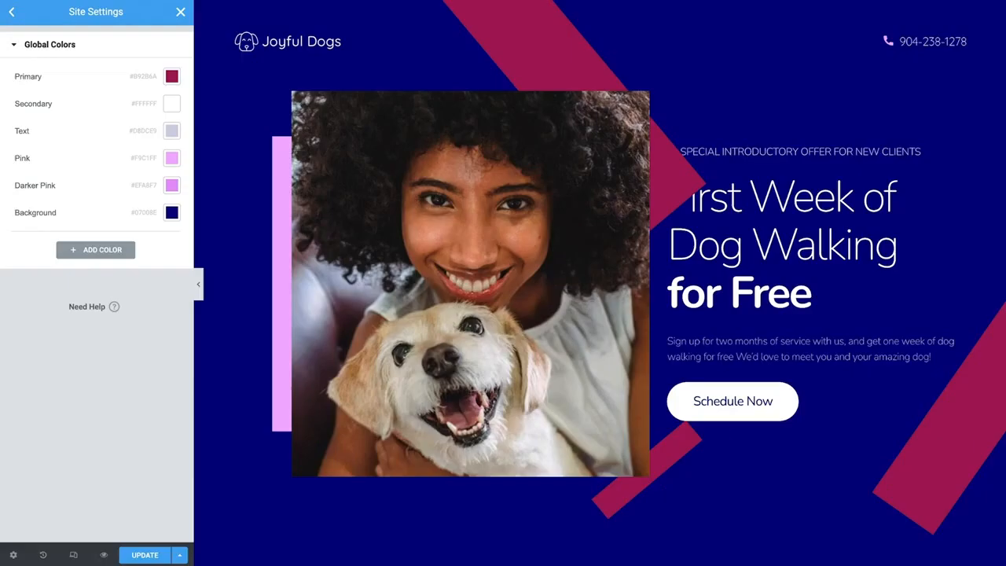
- Set the Primary global color of the Joyful Dogs site to #322BB9
{"action": "left_click", "coordinate": [172, 76]}
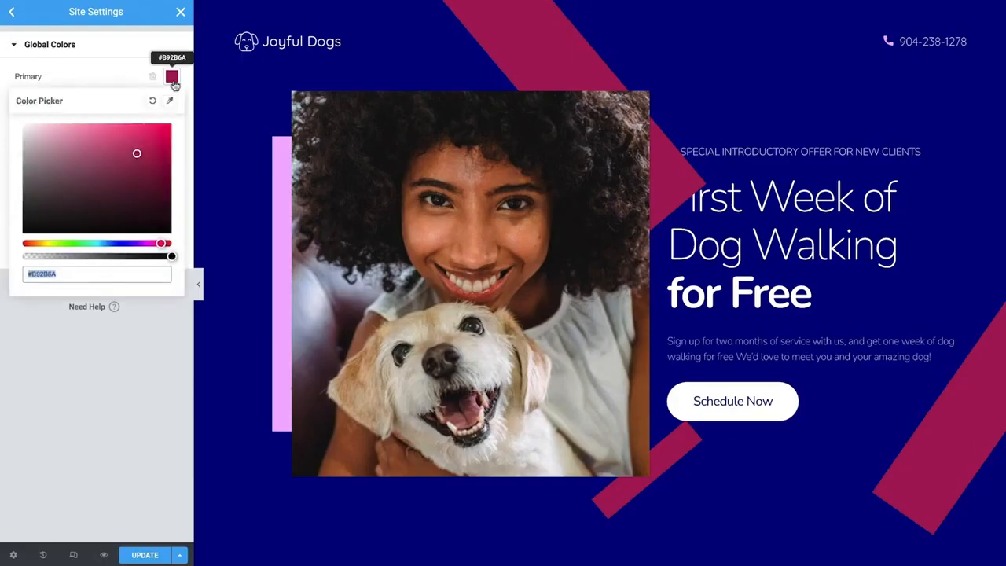
{"action": "type", "text": "322BB9"}
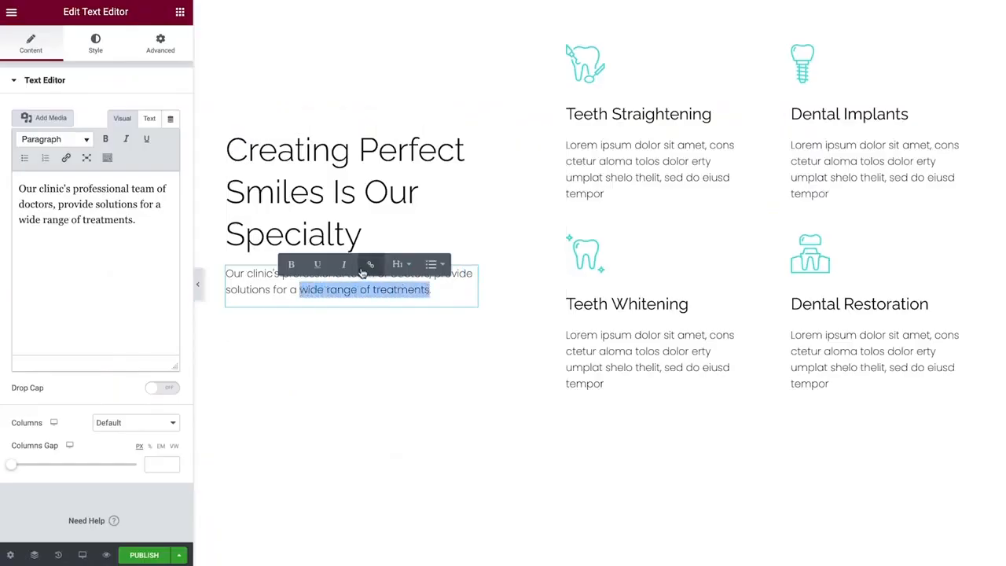
- Italicize the words "wide range of treatments" in the dental clinic's introductory paragraph
{"action": "left_click", "coordinate": [346, 266]}
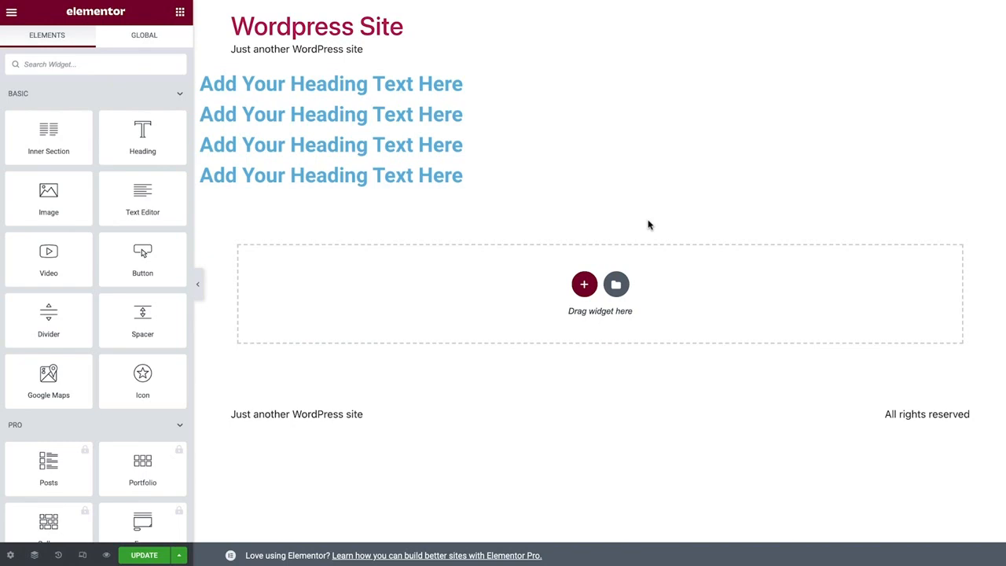
- Examine the global color and global font choices available in the first heading's style settings
{"action": "left_click", "coordinate": [493, 88]}
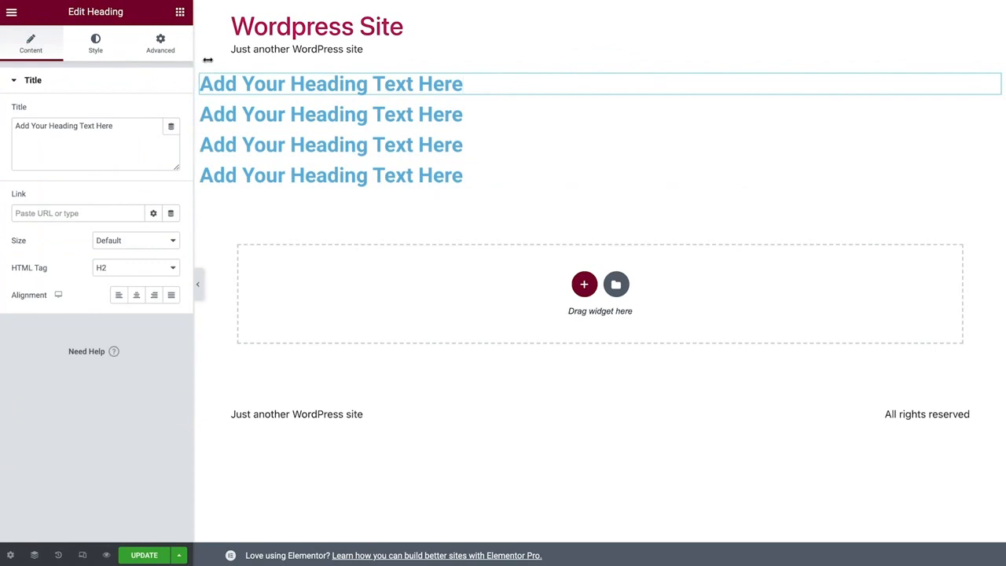
{"action": "left_click", "coordinate": [108, 47]}
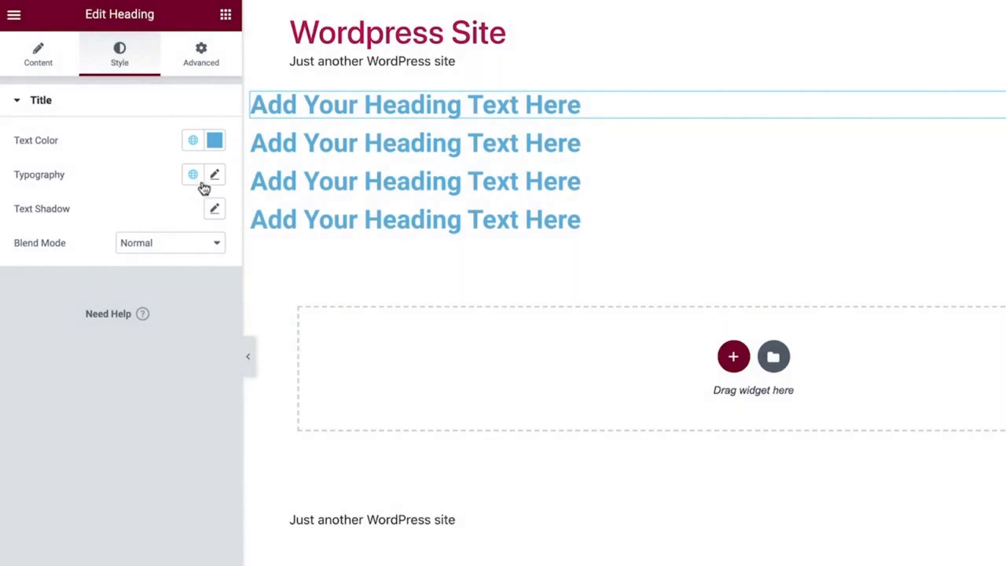
{"action": "left_click", "coordinate": [194, 142]}
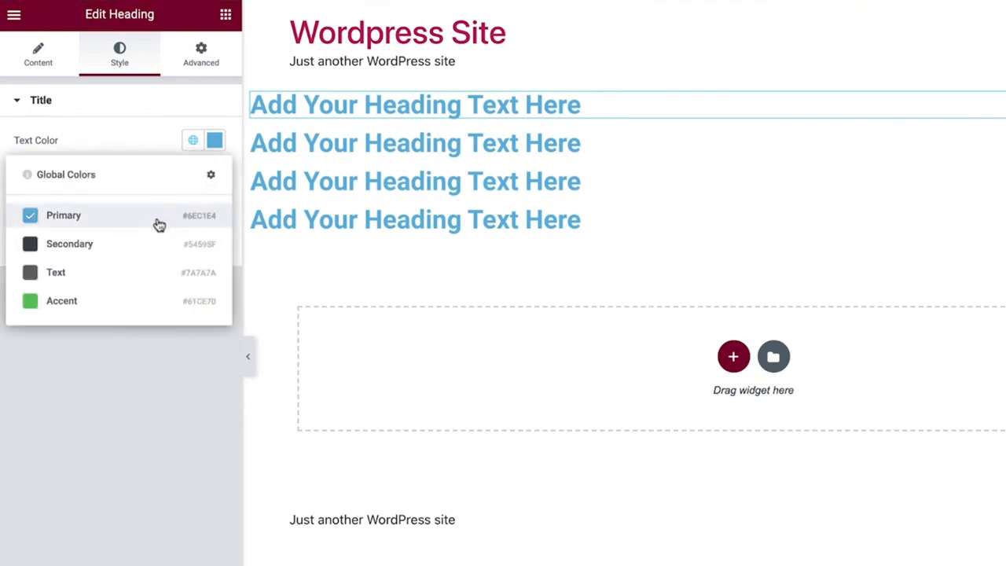
{"action": "left_click", "coordinate": [193, 142]}
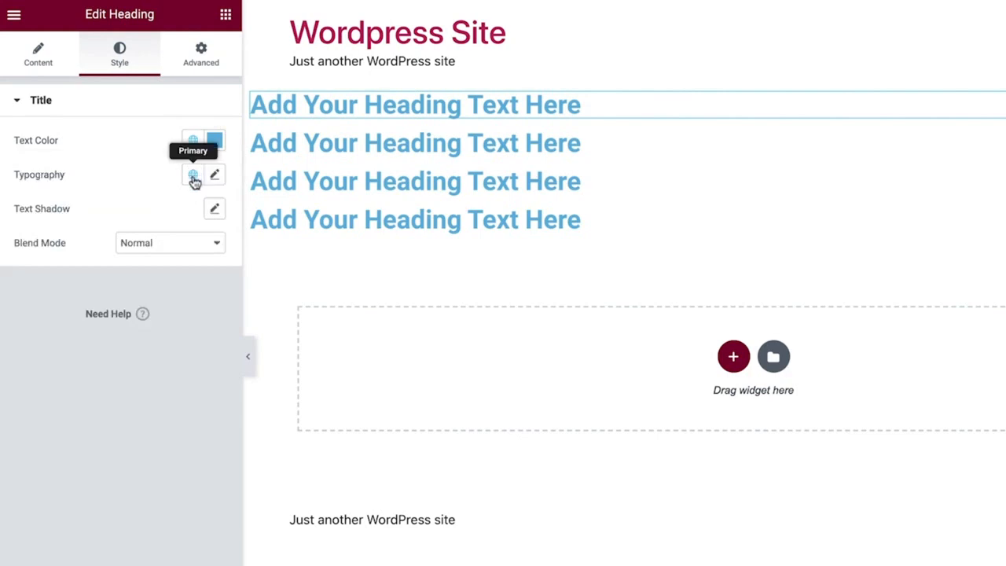
{"action": "left_click", "coordinate": [193, 176]}
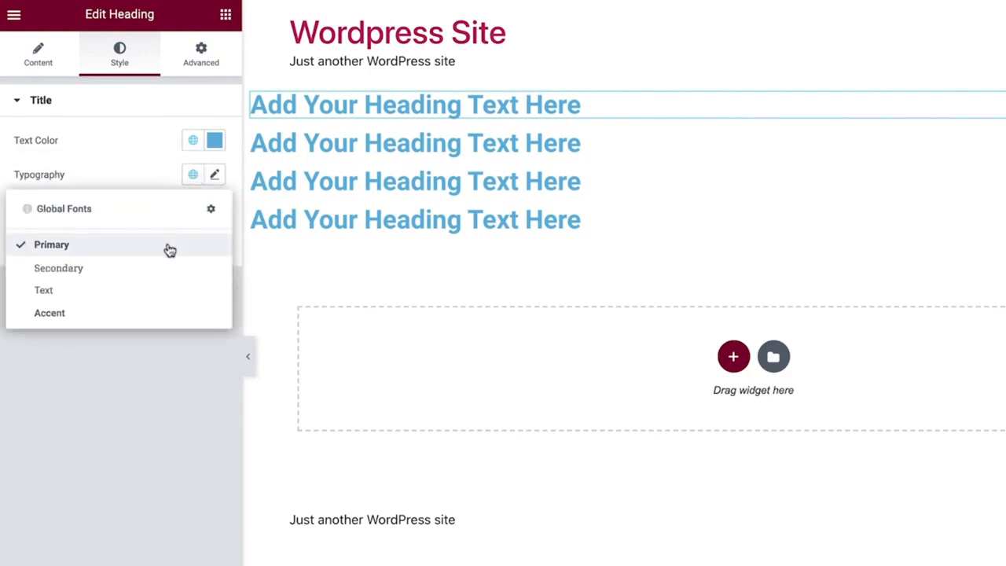
{"action": "left_click", "coordinate": [194, 178]}
- Try a brighter custom blue text color on the first heading and restore its Primary global color
{"action": "left_click", "coordinate": [215, 140]}
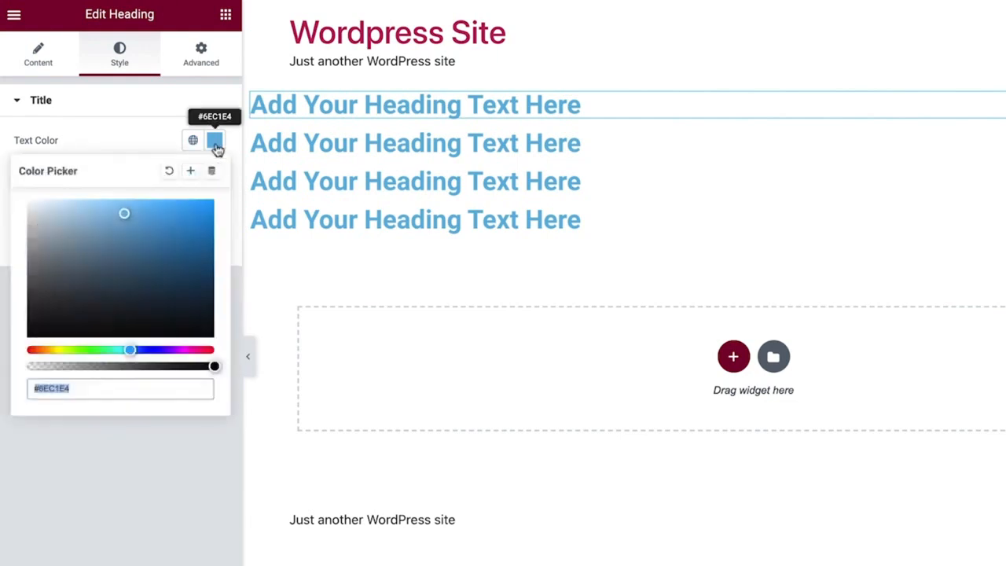
{"action": "left_click", "coordinate": [194, 202]}
{"action": "left_click", "coordinate": [214, 150]}
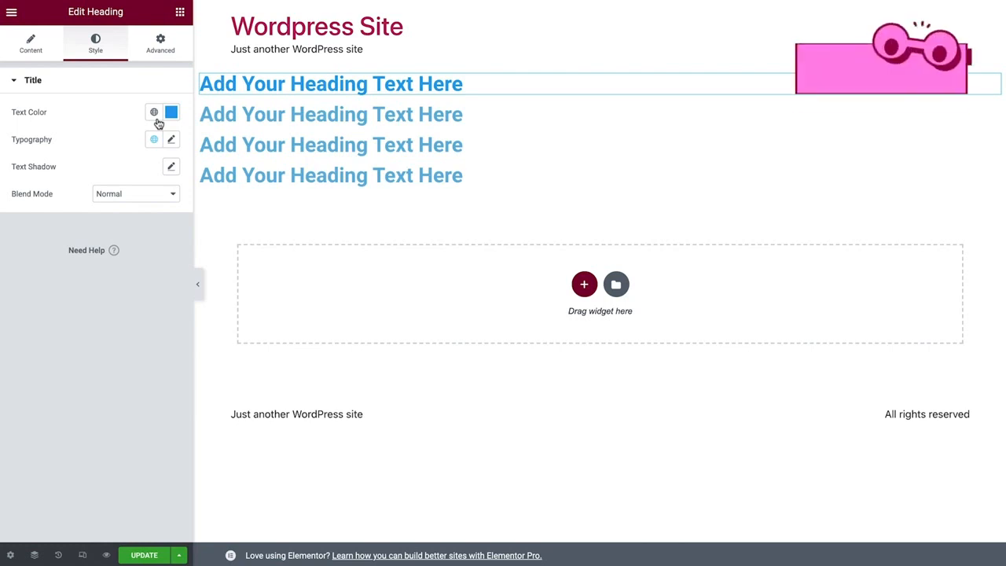
{"action": "left_click", "coordinate": [154, 113]}
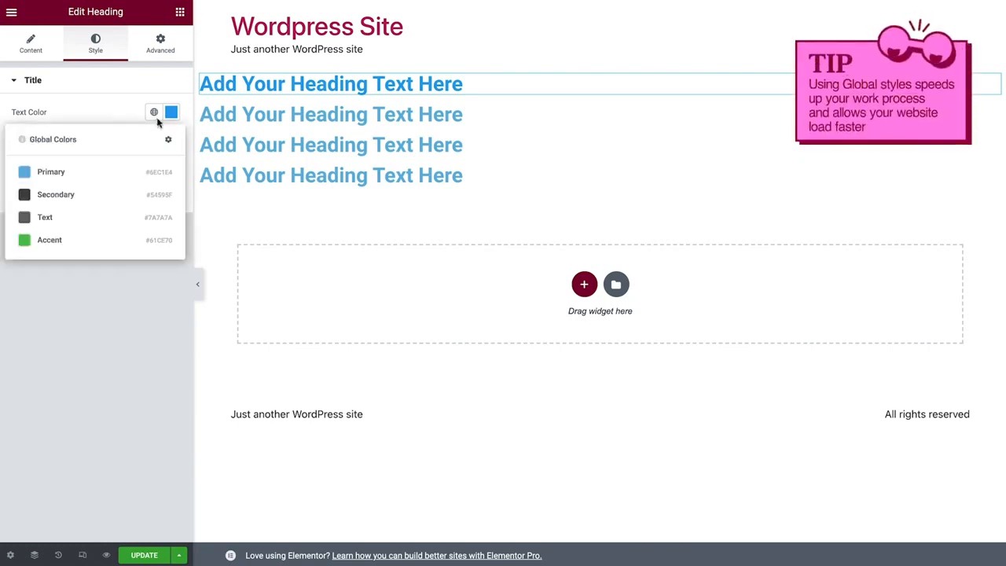
{"action": "left_click", "coordinate": [124, 172]}
- Apply the Secondary global color and the Secondary global font to the second heading
{"action": "left_click", "coordinate": [231, 117]}
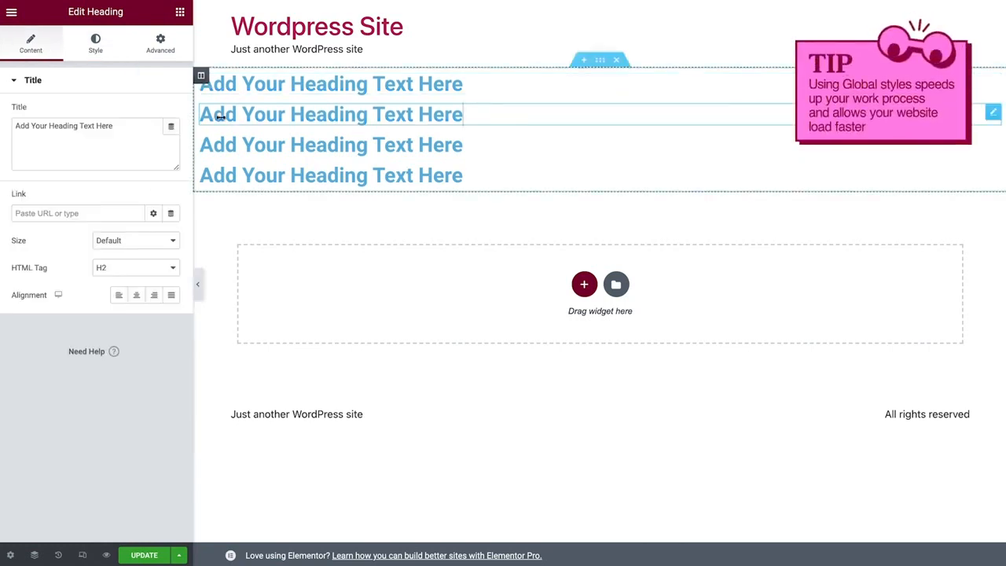
{"action": "left_click", "coordinate": [97, 55]}
{"action": "left_click", "coordinate": [151, 114]}
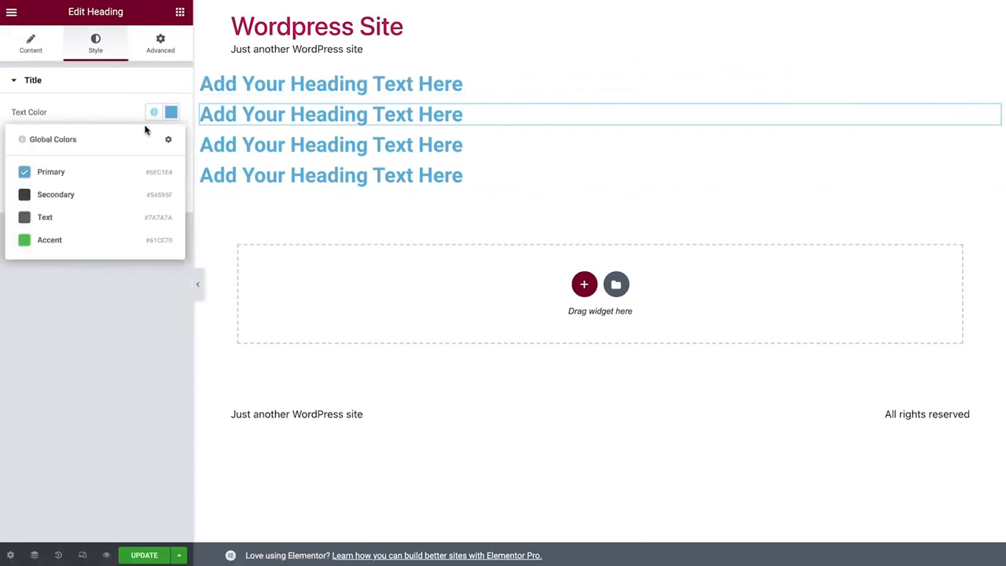
{"action": "left_click", "coordinate": [114, 193]}
{"action": "left_click", "coordinate": [154, 140]}
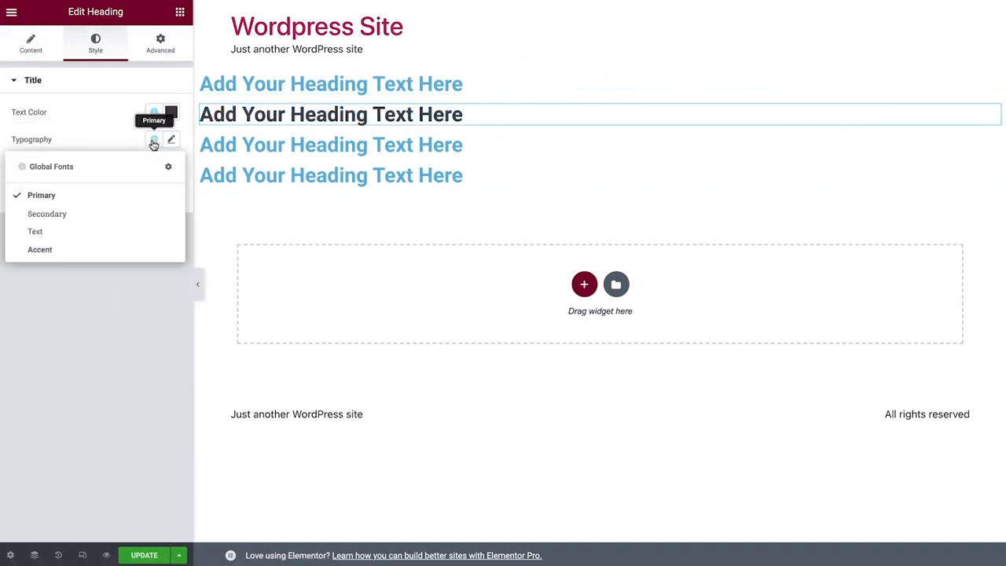
{"action": "left_click", "coordinate": [124, 213]}
- Apply the Text global color and the Text global font to the third heading
{"action": "left_click", "coordinate": [222, 150]}
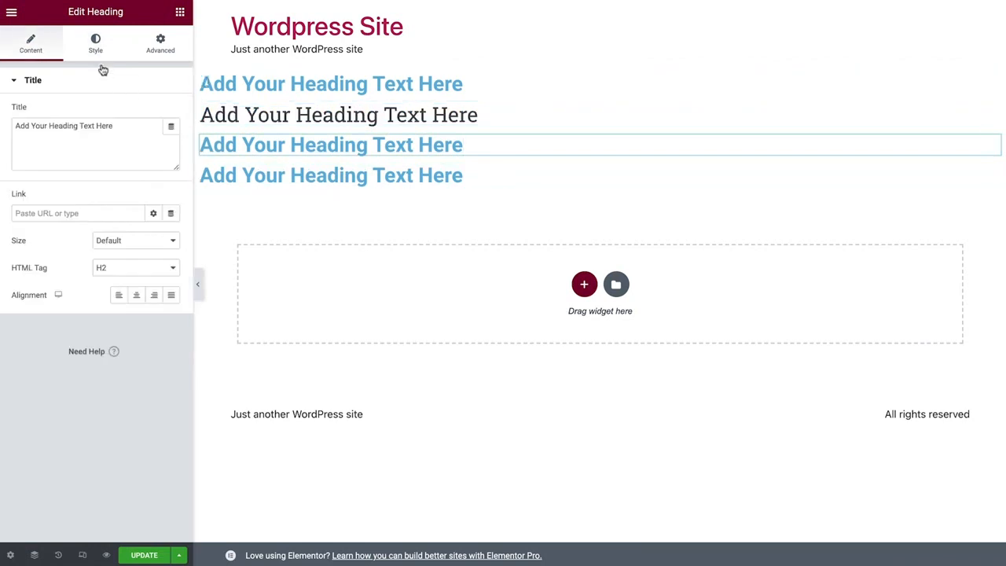
{"action": "left_click", "coordinate": [95, 44]}
{"action": "left_click", "coordinate": [153, 114]}
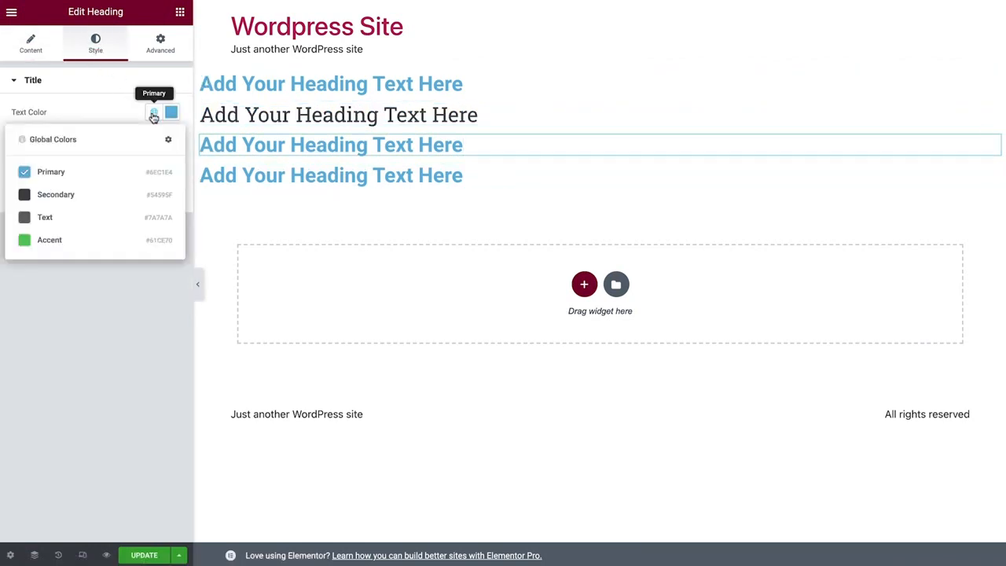
{"action": "left_click", "coordinate": [136, 216]}
{"action": "left_click", "coordinate": [154, 141]}
{"action": "left_click", "coordinate": [118, 248]}
- Apply the Accent global color and the Accent global font to the fourth heading
{"action": "left_click", "coordinate": [209, 174]}
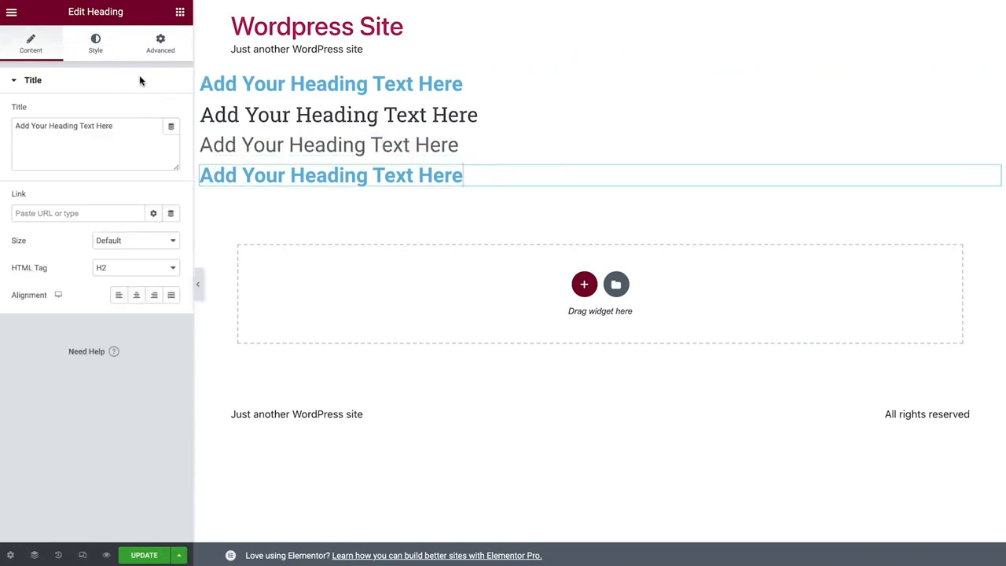
{"action": "left_click", "coordinate": [96, 44]}
{"action": "left_click", "coordinate": [154, 114]}
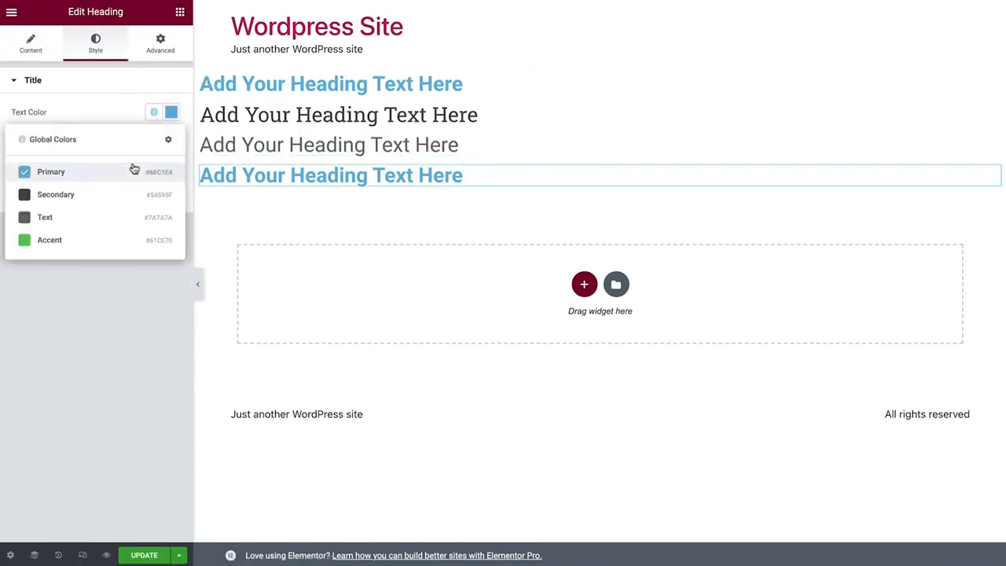
{"action": "left_click", "coordinate": [125, 243]}
{"action": "left_click", "coordinate": [152, 142]}
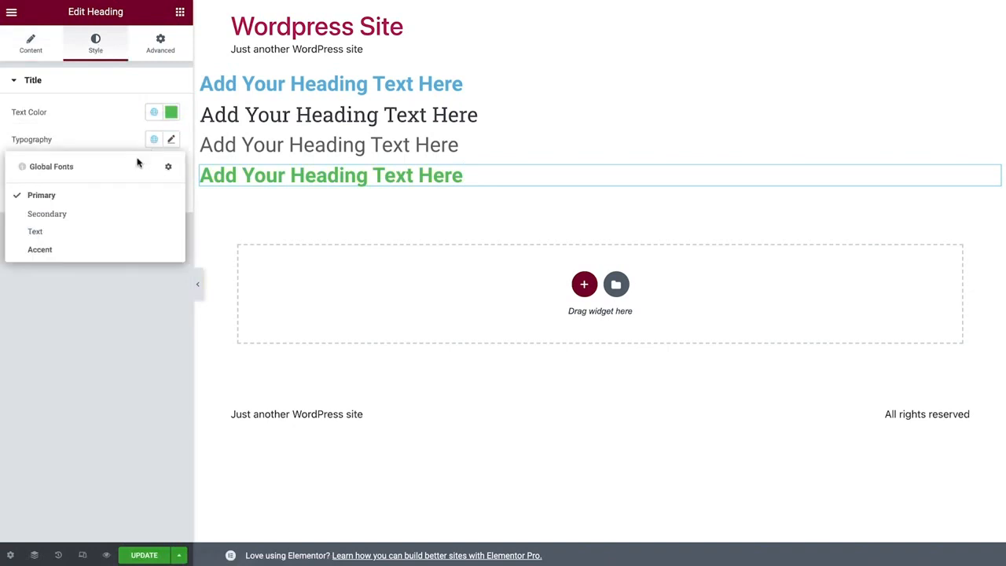
{"action": "left_click", "coordinate": [109, 247]}
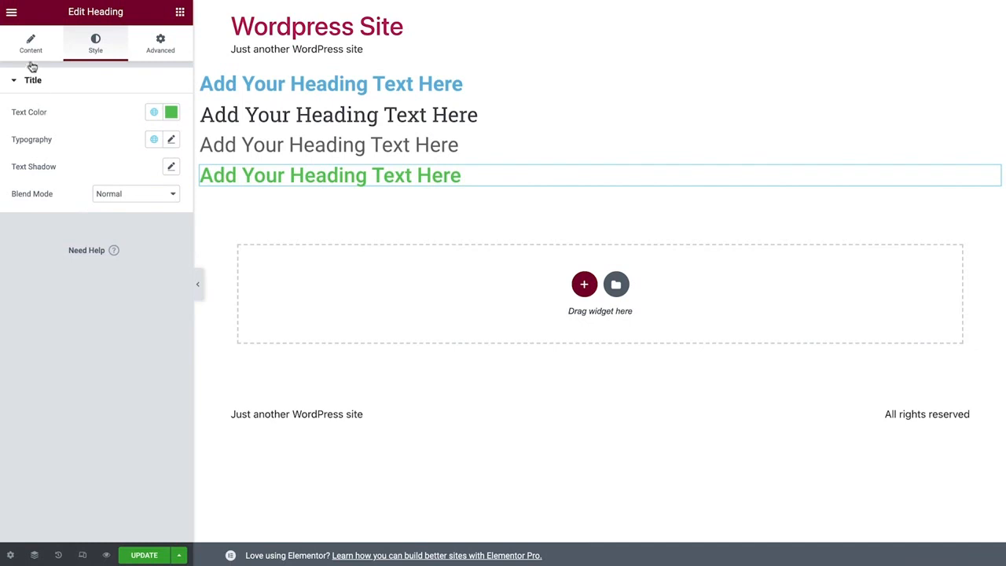
- In the site-wide global colors, set the Primary color to #6759AA and rename it Grape
{"action": "left_click", "coordinate": [12, 13]}
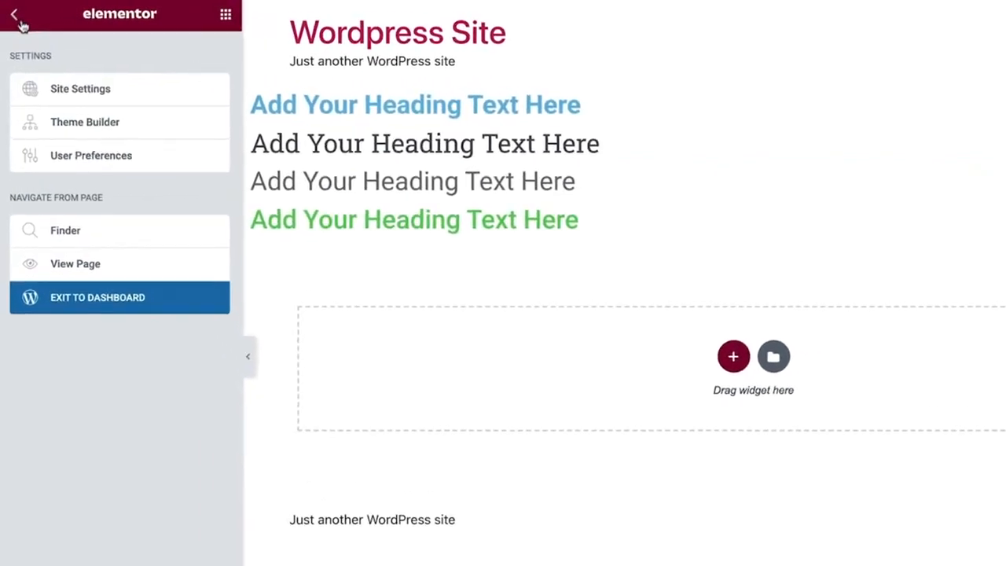
{"action": "left_click", "coordinate": [157, 92]}
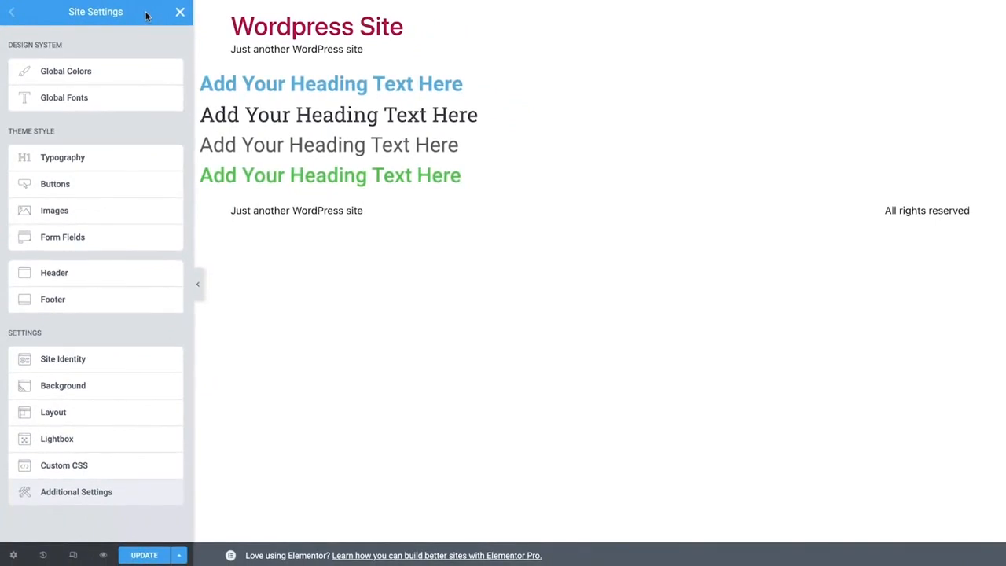
{"action": "left_click", "coordinate": [130, 76]}
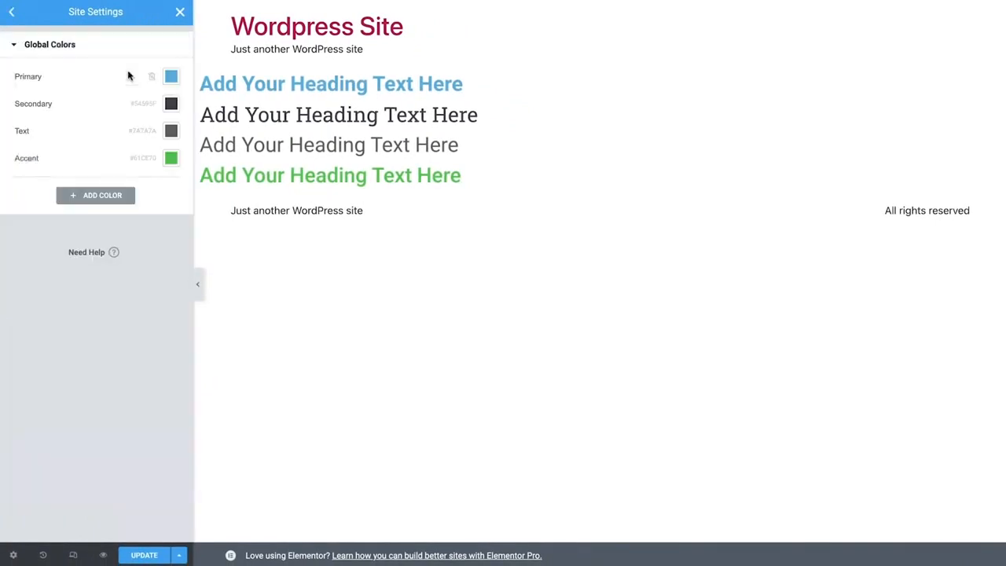
{"action": "left_click", "coordinate": [172, 80]}
{"action": "type", "text": "#6759AA"}
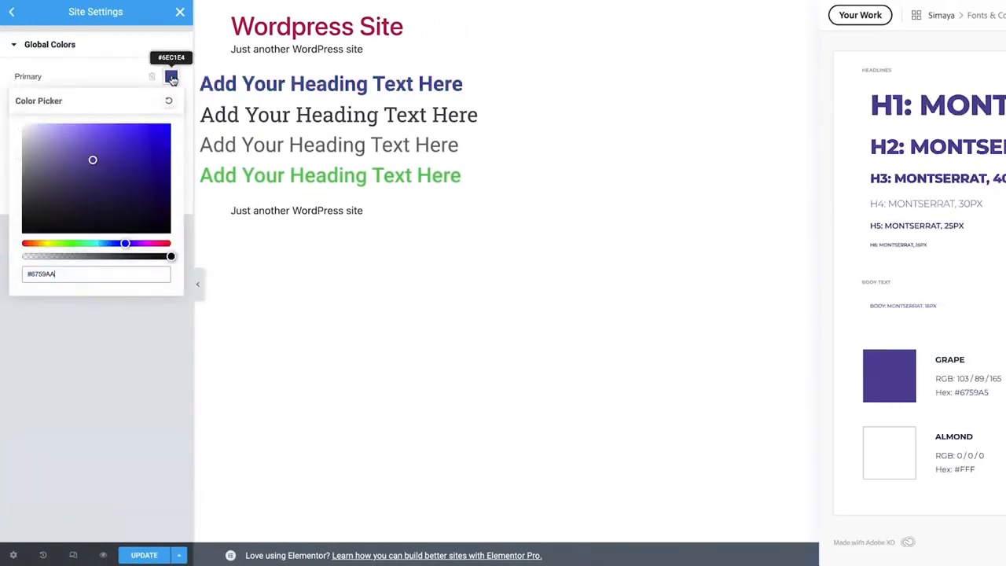
{"action": "left_click", "coordinate": [172, 79]}
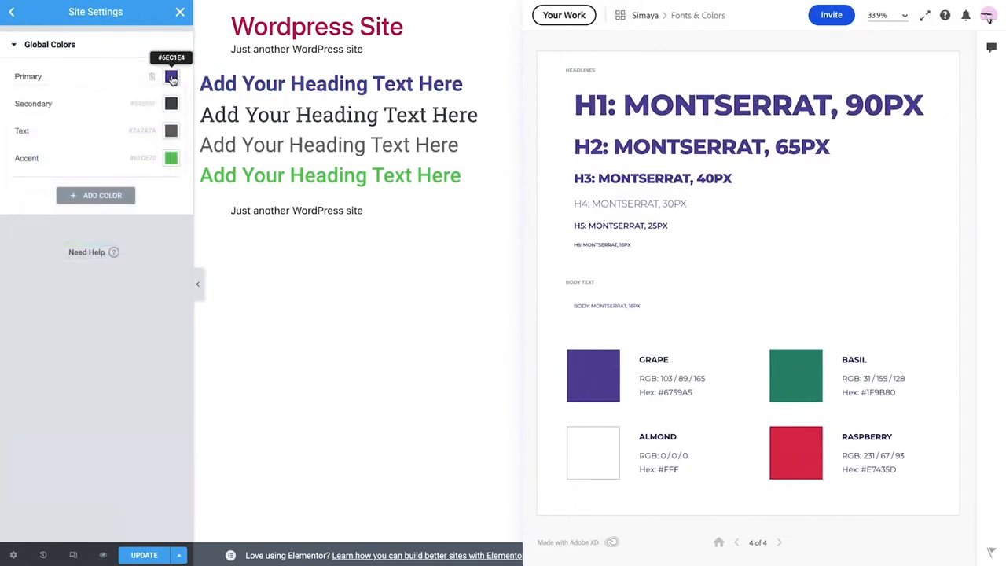
{"action": "left_click", "coordinate": [45, 78]}
{"action": "double_click", "coordinate": [44, 78]}
{"action": "type", "text": "Grape"}
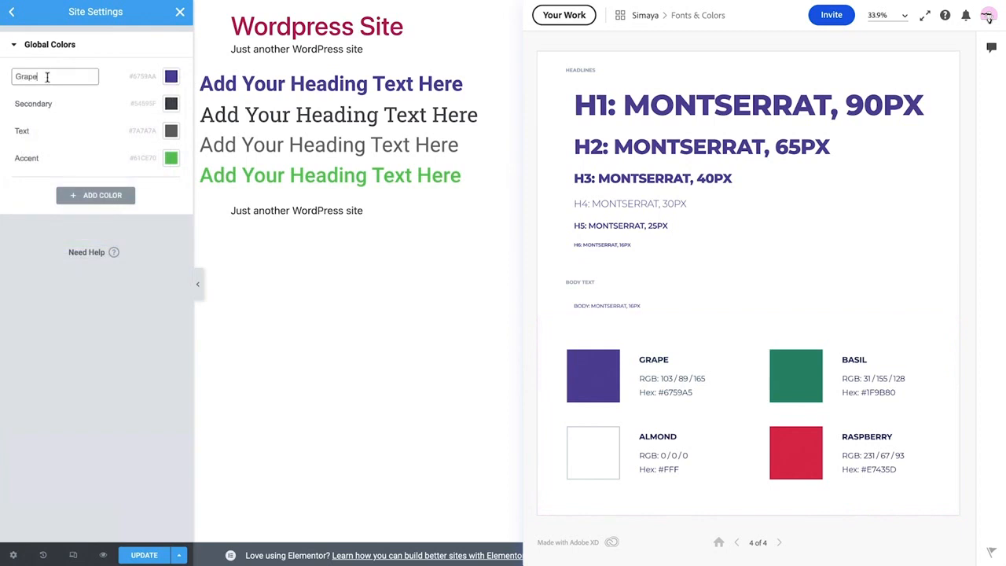
- Set the Secondary global color to #fff and rename it Almond
{"action": "left_click", "coordinate": [170, 105]}
{"action": "type", "text": "#fff"}
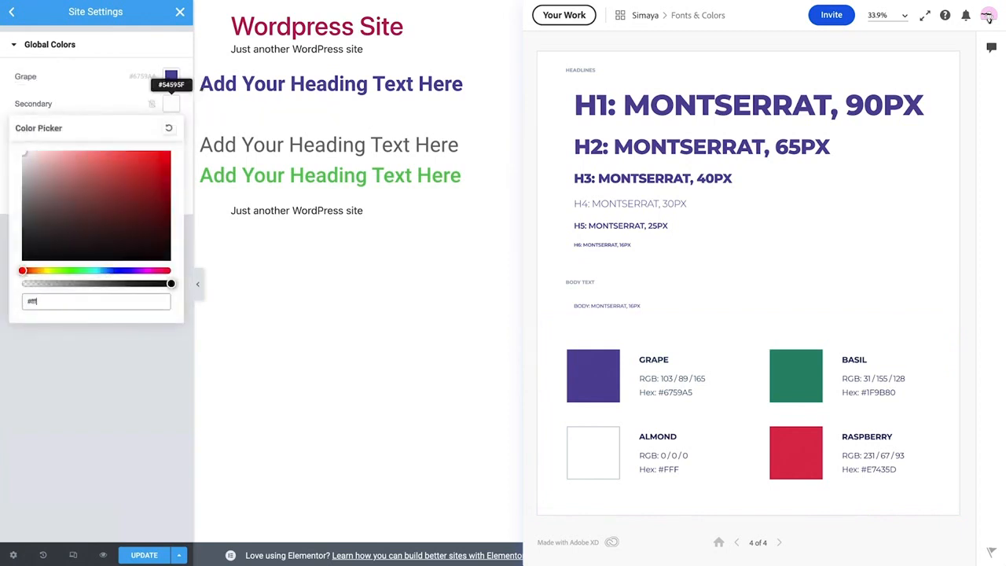
{"action": "left_click", "coordinate": [173, 106]}
{"action": "left_click", "coordinate": [59, 103]}
{"action": "double_click", "coordinate": [59, 103]}
{"action": "type", "text": "Almond"}
- Set the Text global color to the green #3BBA97 and rename it Basil
{"action": "left_click", "coordinate": [172, 132]}
{"action": "type", "text": "#1F9B80"}
{"action": "left_click", "coordinate": [172, 132]}
{"action": "left_click", "coordinate": [42, 131]}
{"action": "double_click", "coordinate": [41, 131]}
{"action": "type", "text": "Basil"}
- Set the Accent global color to the style guide's raspberry red and rename it Raspberry
{"action": "left_click", "coordinate": [172, 158]}
{"action": "type", "text": "#E7435D"}
{"action": "left_click", "coordinate": [171, 159]}
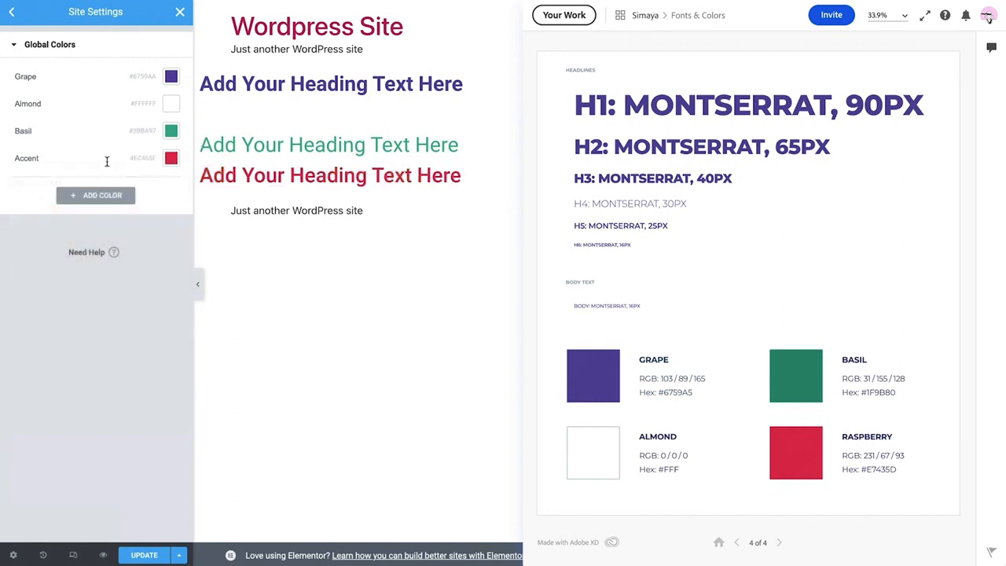
{"action": "double_click", "coordinate": [50, 158]}
{"action": "type", "text": "Raspberry"}
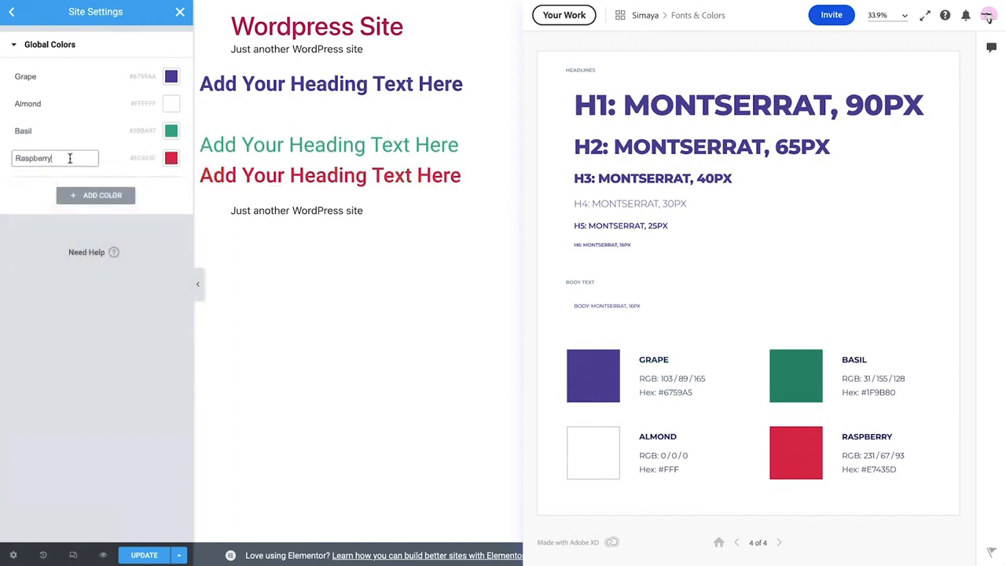
{"action": "left_click", "coordinate": [115, 163]}
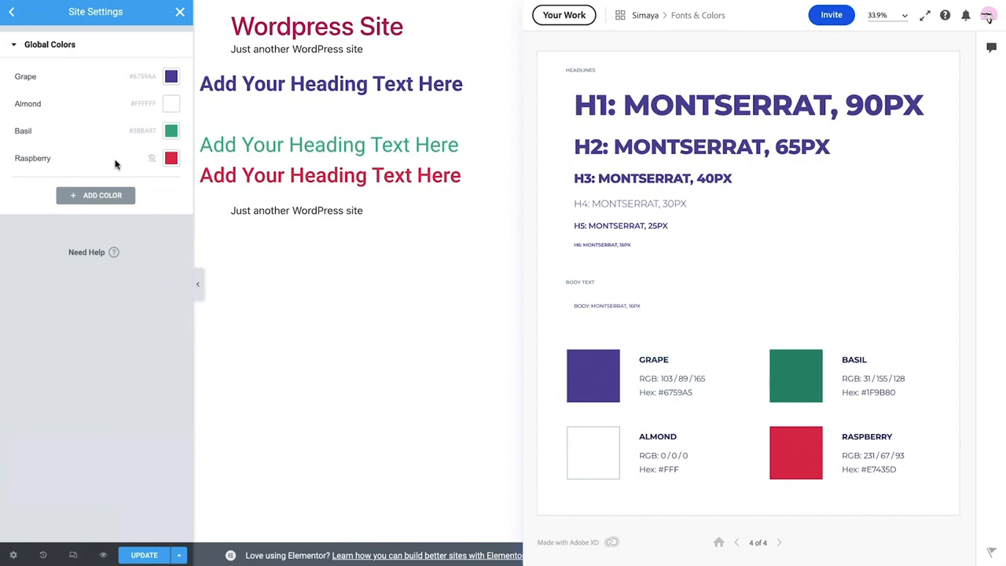
- In the site-wide global fonts, set the Primary font to Montserrat with a size of 65 px
{"action": "left_click", "coordinate": [12, 12]}
{"action": "left_click", "coordinate": [109, 100]}
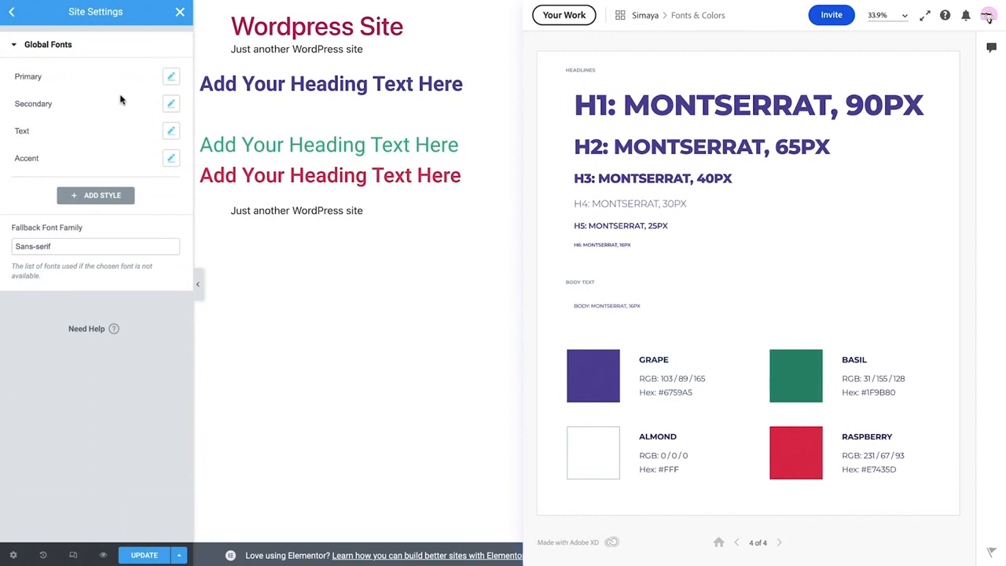
{"action": "left_click", "coordinate": [171, 76]}
{"action": "left_click", "coordinate": [146, 139]}
{"action": "type", "text": "mont"}
{"action": "left_click", "coordinate": [147, 220]}
{"action": "left_click", "coordinate": [146, 171]}
{"action": "type", "text": "65"}
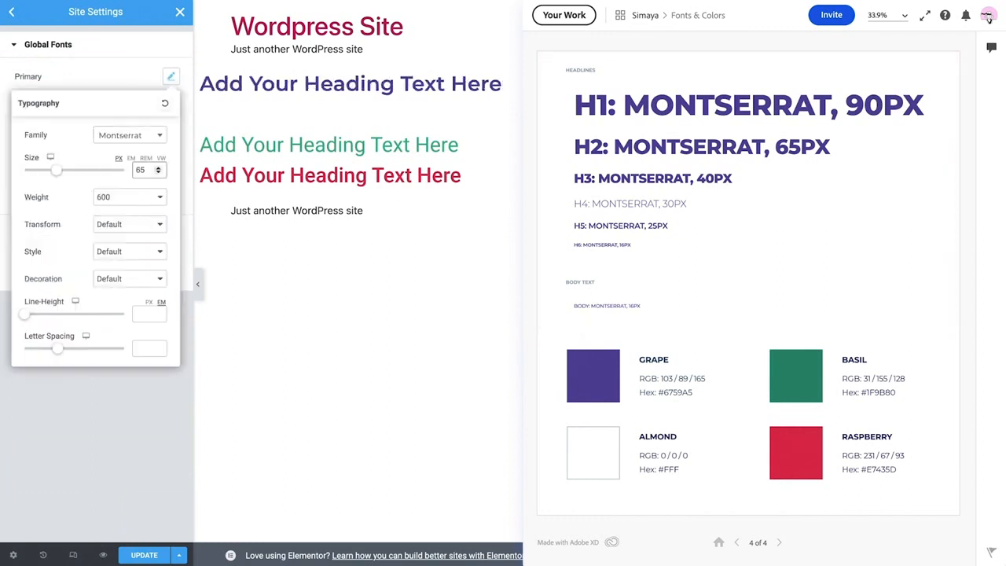
- Give the Primary global font a weight of 800 and an Uppercase transform
{"action": "left_click", "coordinate": [152, 198]}
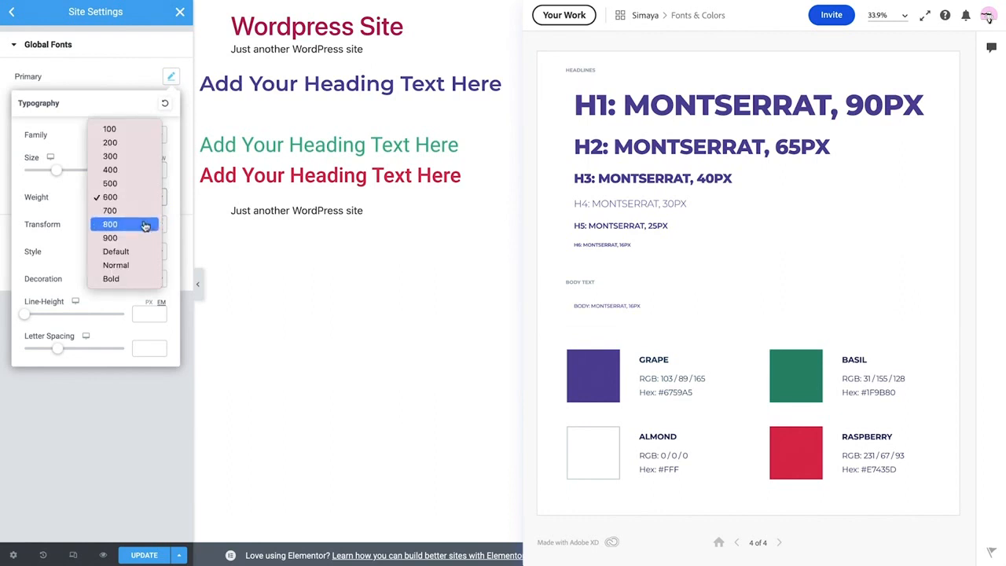
{"action": "left_click", "coordinate": [145, 225]}
{"action": "left_click", "coordinate": [145, 225]}
{"action": "left_click", "coordinate": [144, 239]}
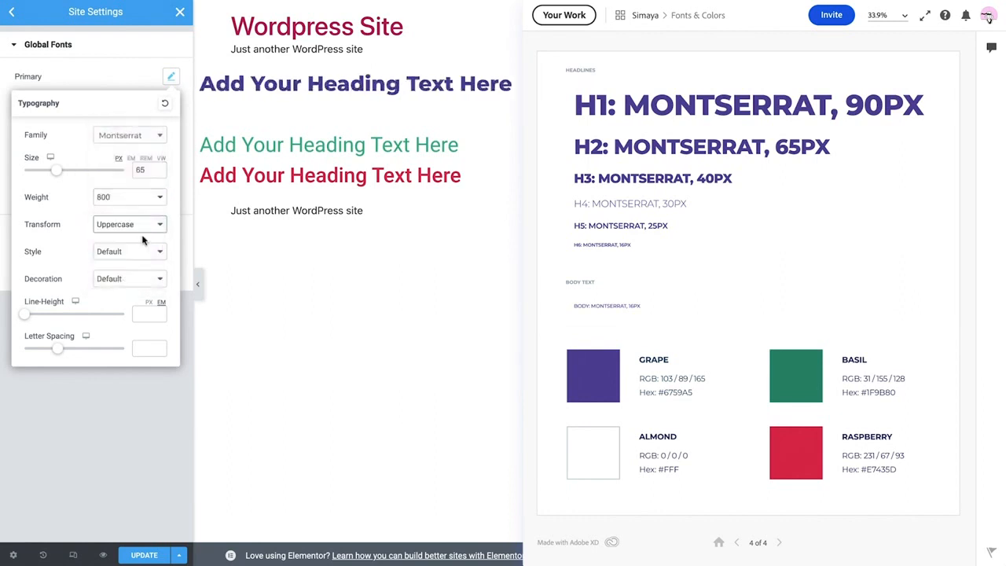
{"action": "left_click", "coordinate": [152, 348]}
{"action": "left_click", "coordinate": [172, 78]}
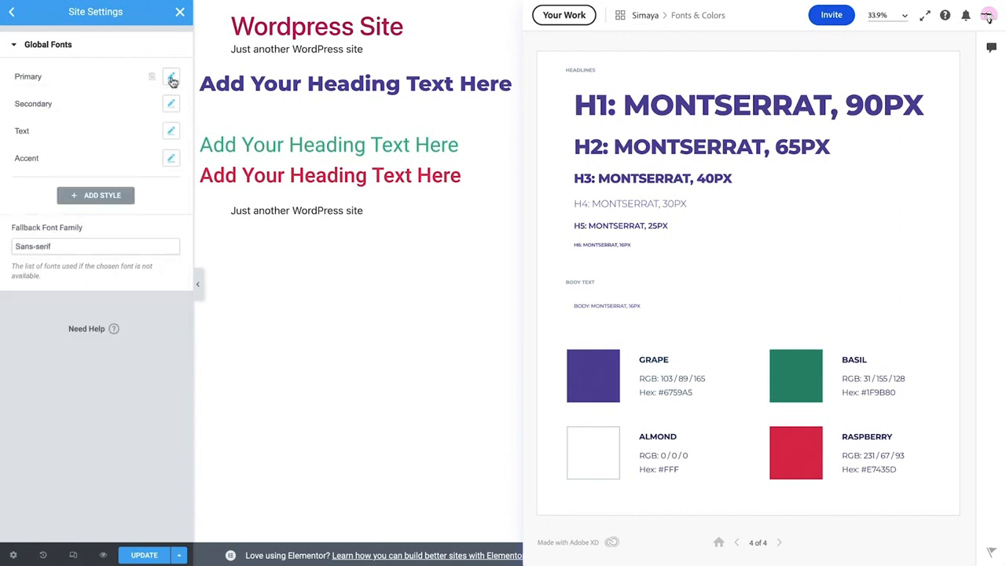
- Adjust the Secondary global font's typography, giving it a line height of 1 em and letter spacing of -1
{"action": "left_click", "coordinate": [173, 105]}
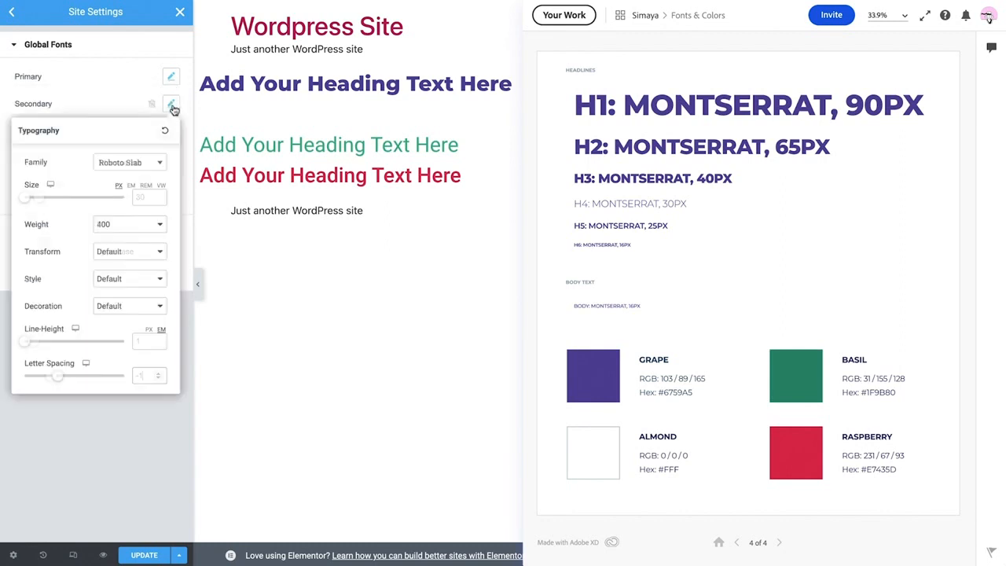
{"action": "left_click", "coordinate": [172, 106]}
- Set the Text global font to Montserrat, 16 px, weight 300, and rename it Body Text
{"action": "left_click", "coordinate": [170, 132]}
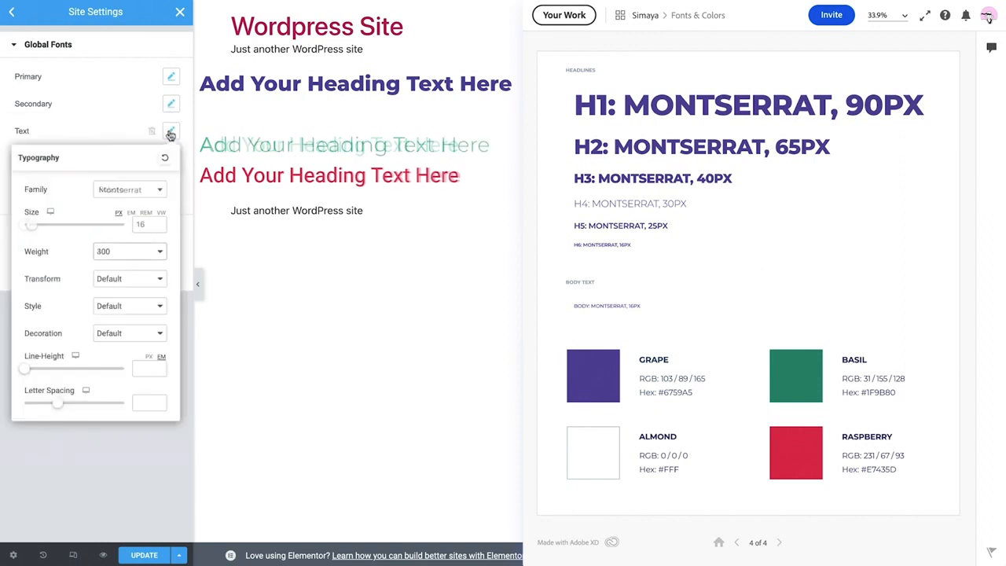
{"action": "left_click", "coordinate": [170, 134]}
{"action": "double_click", "coordinate": [43, 131]}
{"action": "type", "text": "Body Text"}
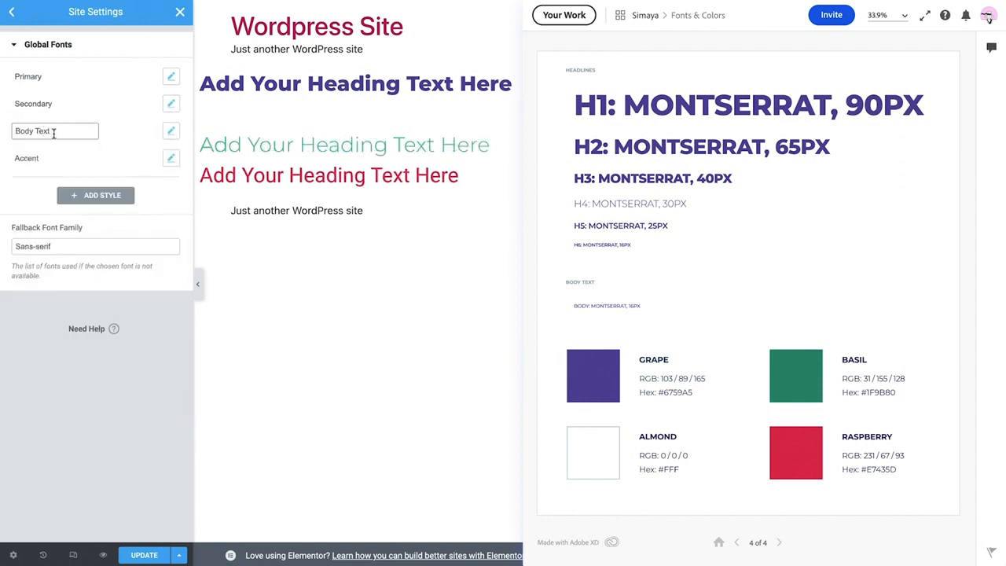
- Set the Accent global font to Montserrat, 20 px, weight 300, Uppercase, letter spacing 0.8, and rename it Button Text
{"action": "left_click", "coordinate": [172, 159]}
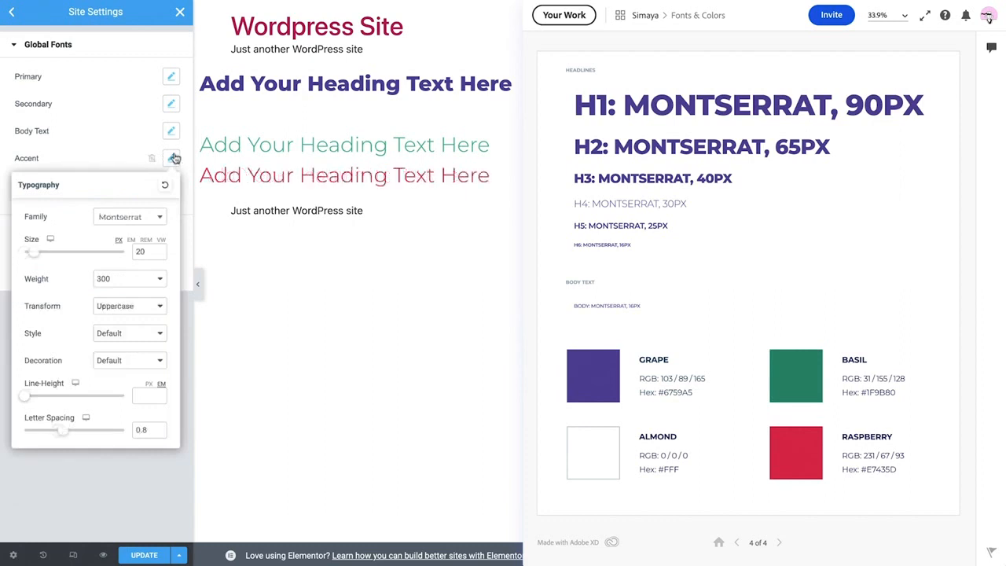
{"action": "left_click", "coordinate": [174, 158]}
{"action": "double_click", "coordinate": [56, 158]}
{"action": "type", "text": "Button Text"}
{"action": "left_click", "coordinate": [114, 163]}
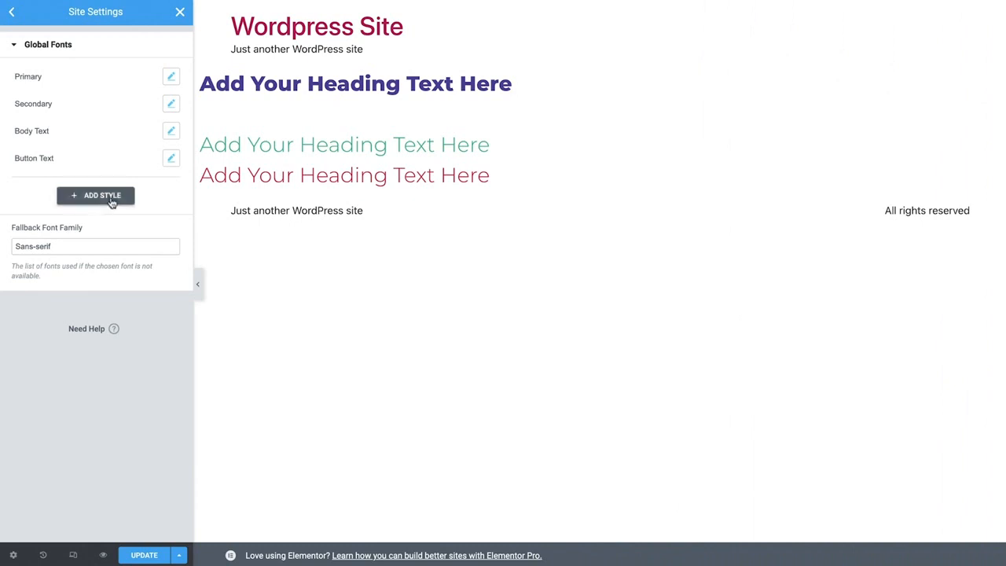
- Add a new global font style, configure its typography for navigation text, and name it Nav Menu
{"action": "left_click", "coordinate": [110, 197]}
{"action": "left_click", "coordinate": [171, 188]}
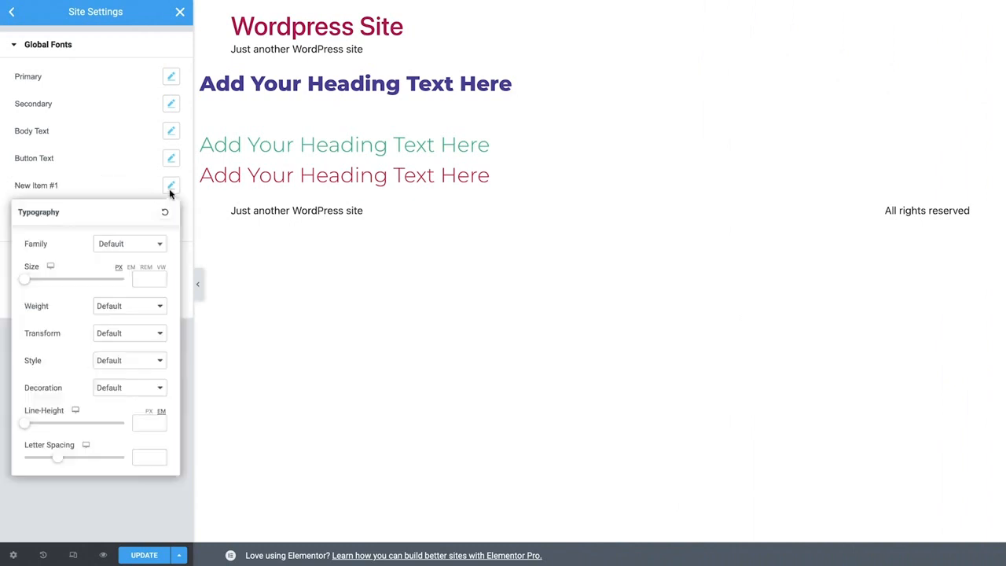
{"action": "left_click", "coordinate": [172, 190]}
{"action": "left_click", "coordinate": [72, 185]}
{"action": "type", "text": "Nav Menu"}
- Add a global font style named Menu Titles in Montserrat, 25 px, weight 800, Uppercase, line height 1.2 em, and save the site settings
{"action": "left_click", "coordinate": [89, 215]}
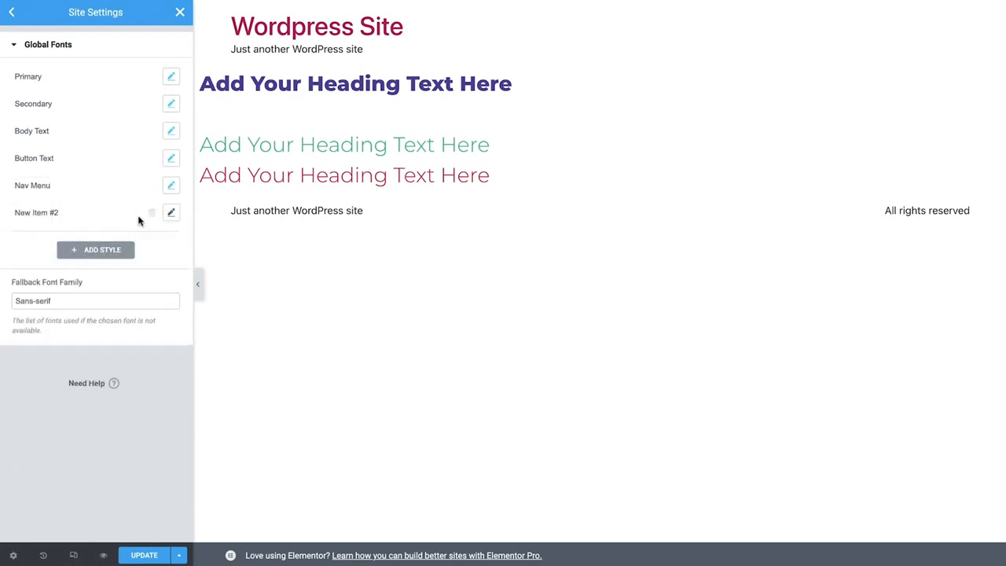
{"action": "left_click", "coordinate": [171, 213]}
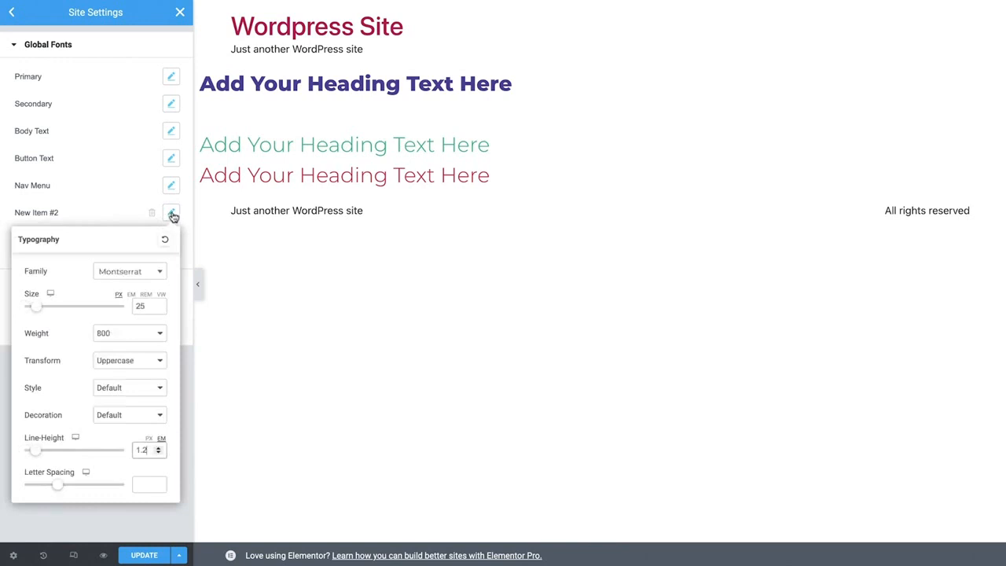
{"action": "left_click", "coordinate": [172, 214]}
{"action": "left_click", "coordinate": [75, 211]}
{"action": "key", "text": "ctrl+a"}
{"action": "type", "text": "Menu Titles"}
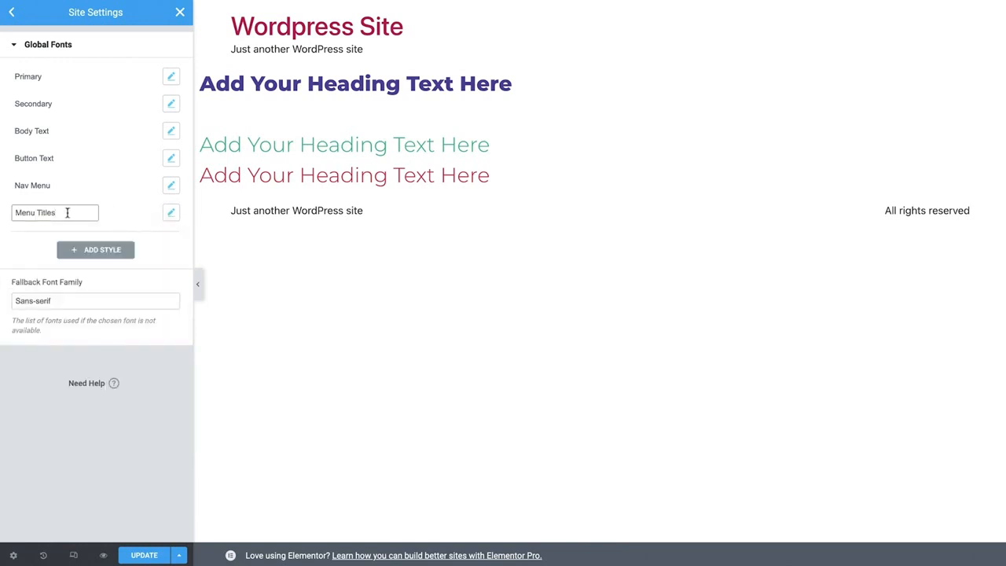
{"action": "left_click", "coordinate": [147, 555]}
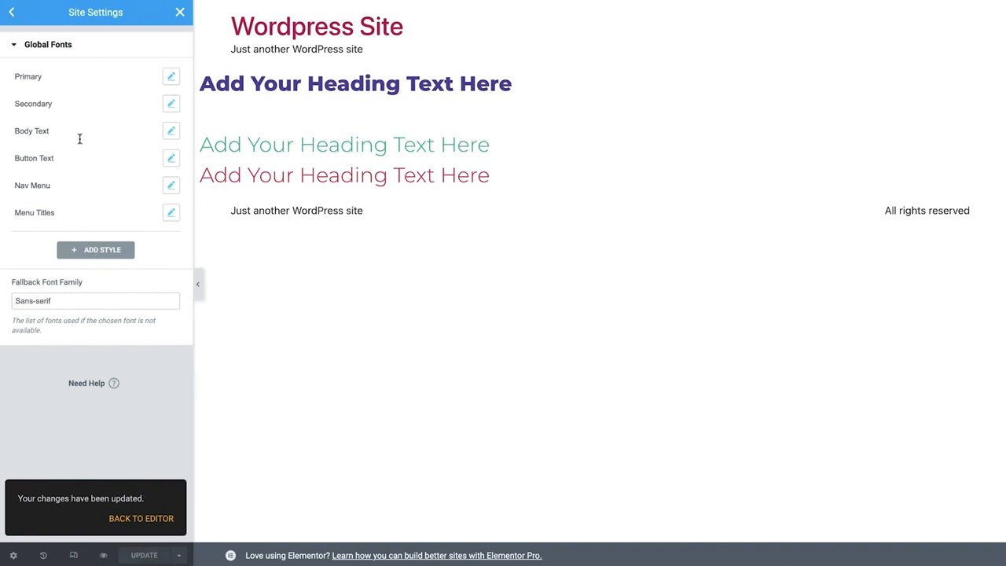
{"action": "left_click", "coordinate": [12, 13]}
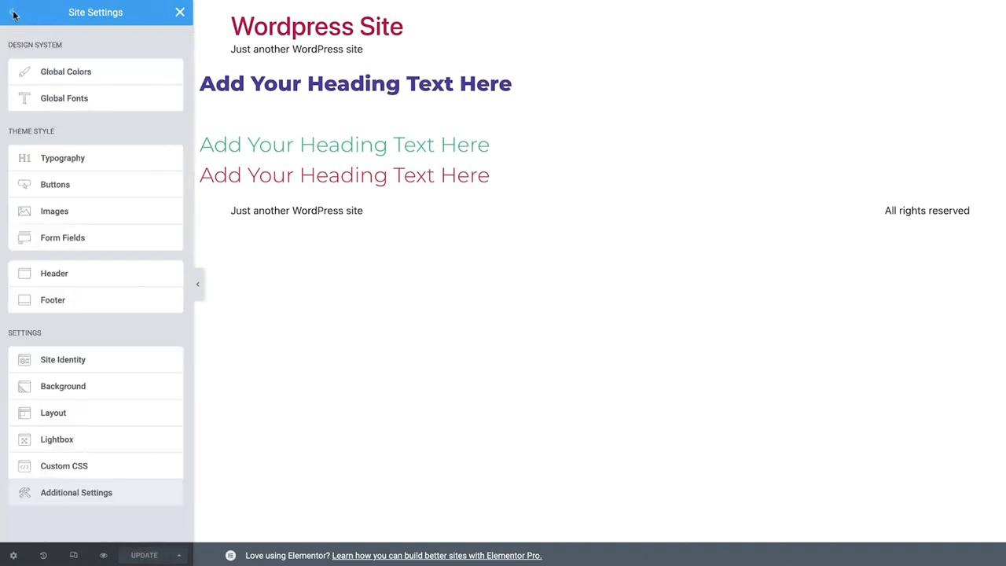